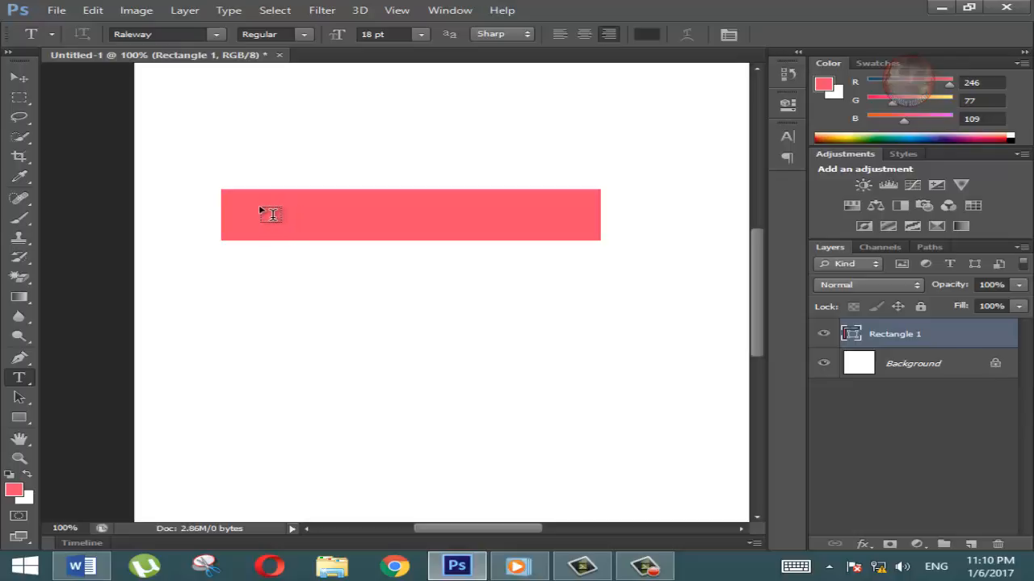
Add the text "Click Me" in Raleway Regular 18 pt and move it onto the pink rectangle
{"action": "left_click", "coordinate": [261, 208]}
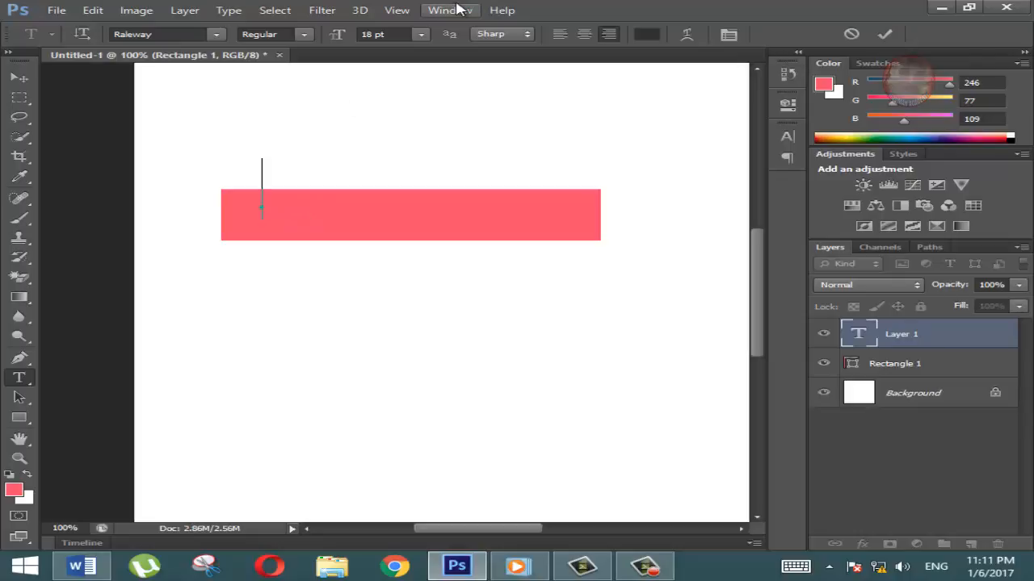
{"action": "type", "text": "Click Me"}
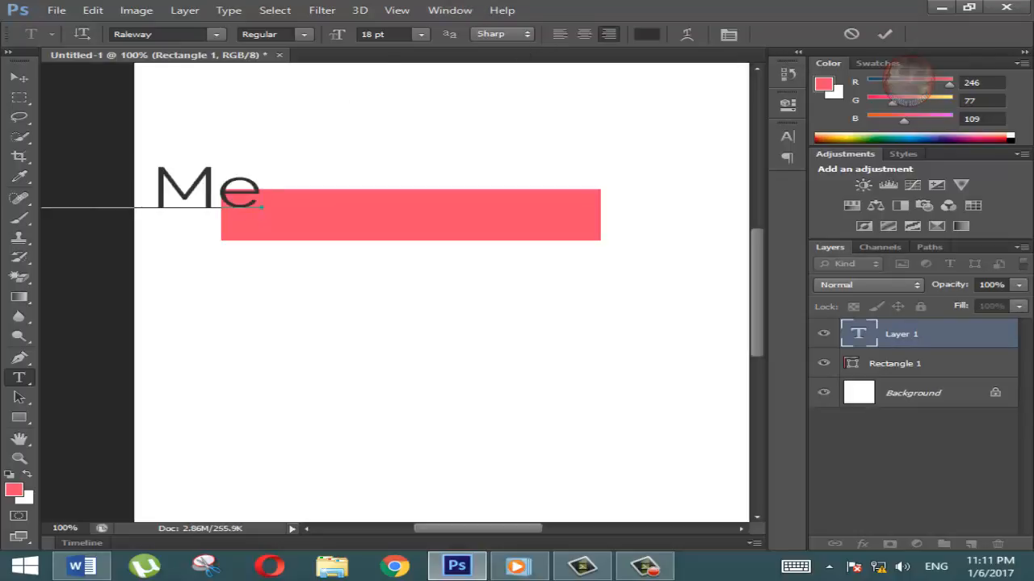
{"action": "left_click", "coordinate": [20, 77]}
{"action": "left_click_drag", "start_coordinate": [223, 194], "coordinate": [497, 214]}
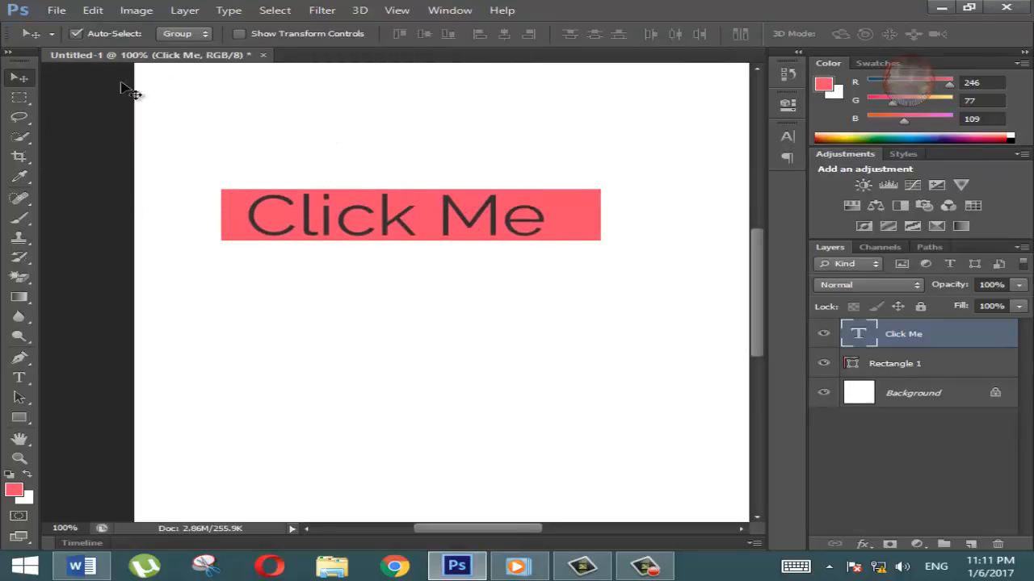
Set the "Click Me" text size to 14 pt and reposition the text within the pink rectangle
{"action": "left_click", "coordinate": [20, 377]}
{"action": "left_click", "coordinate": [420, 33]}
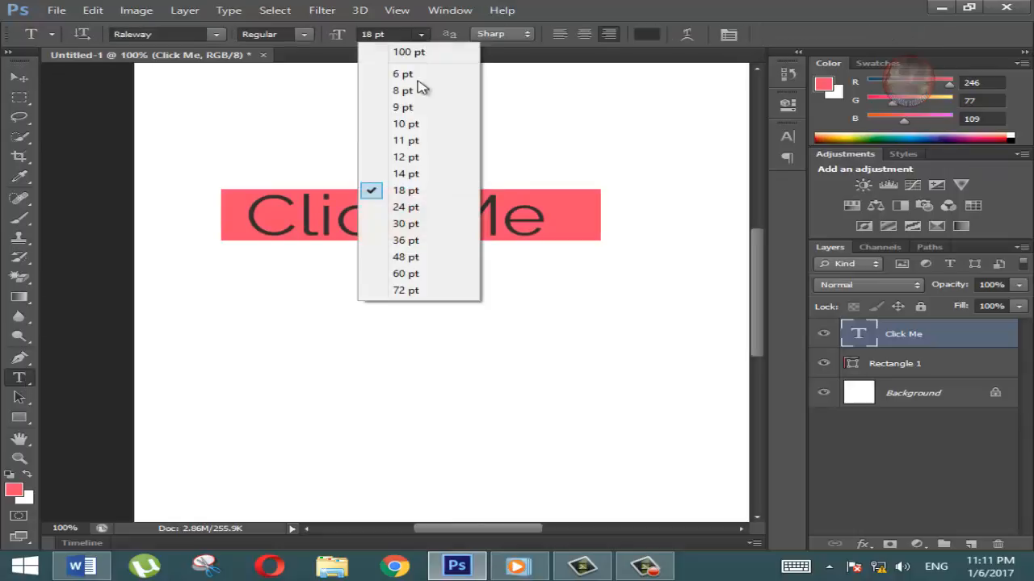
{"action": "left_click", "coordinate": [428, 170]}
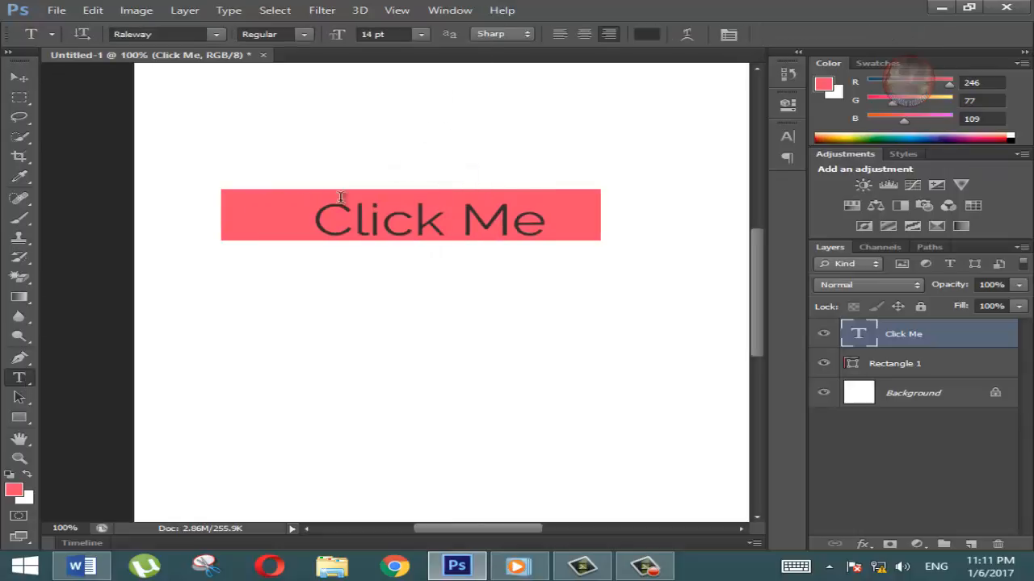
{"action": "left_click", "coordinate": [20, 77]}
{"action": "left_click_drag", "start_coordinate": [455, 224], "coordinate": [429, 221]}
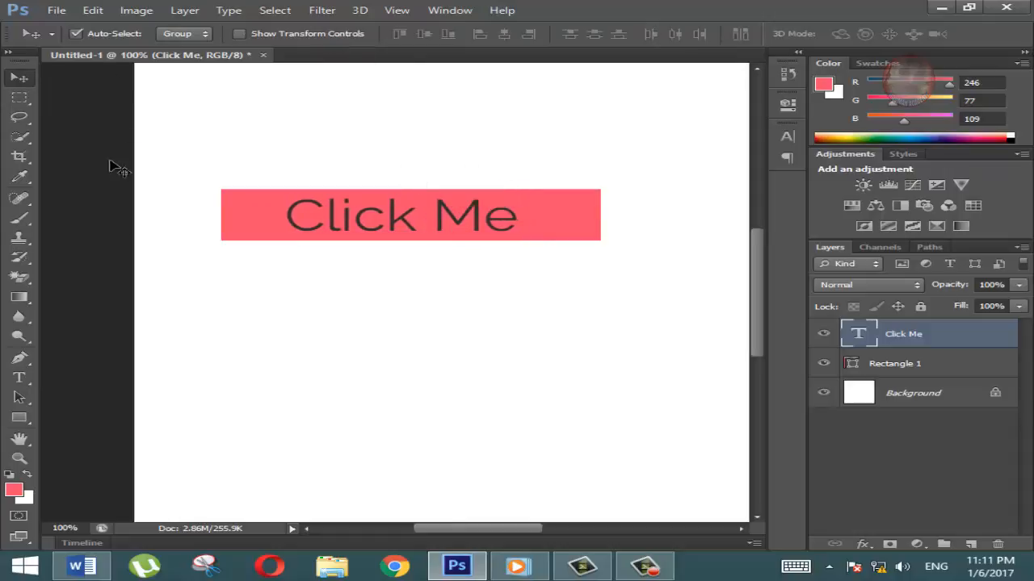
Set the "Click Me" text size to 12 pt and centre the text on the pink rectangle
{"action": "left_click", "coordinate": [19, 377]}
{"action": "left_click", "coordinate": [421, 34]}
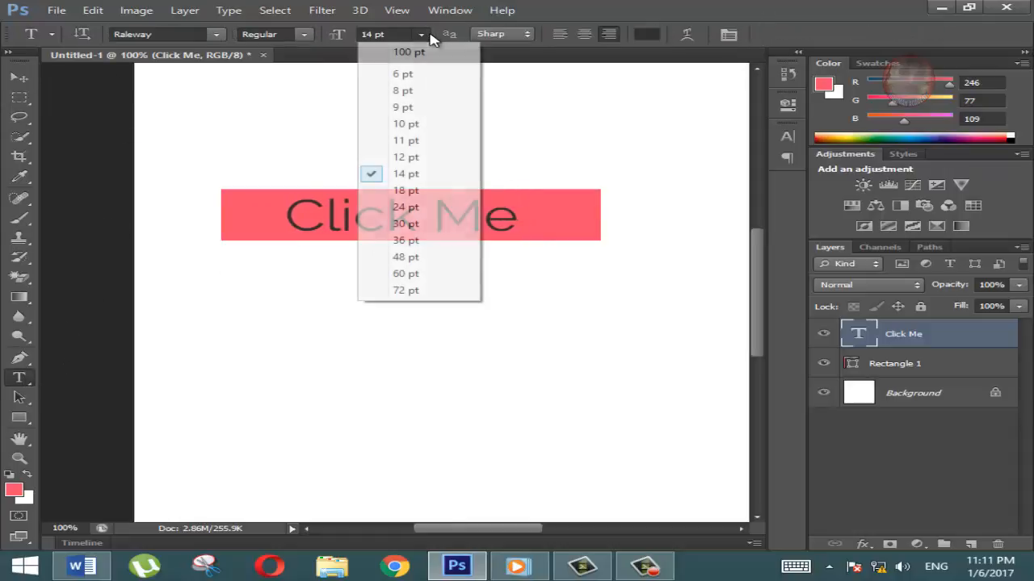
{"action": "left_click", "coordinate": [414, 157]}
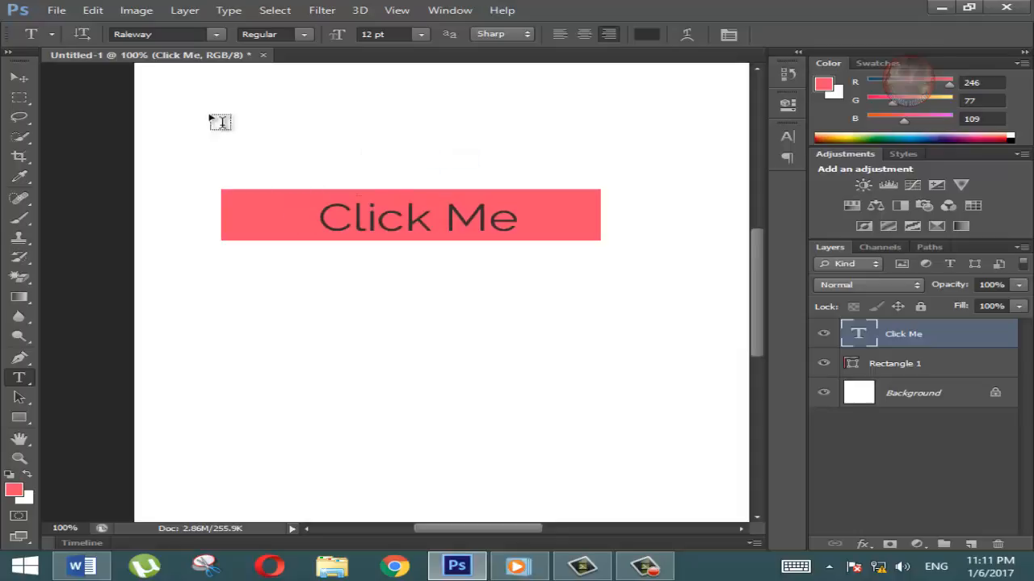
{"action": "left_click", "coordinate": [19, 78]}
{"action": "left_click_drag", "start_coordinate": [390, 225], "coordinate": [384, 224]}
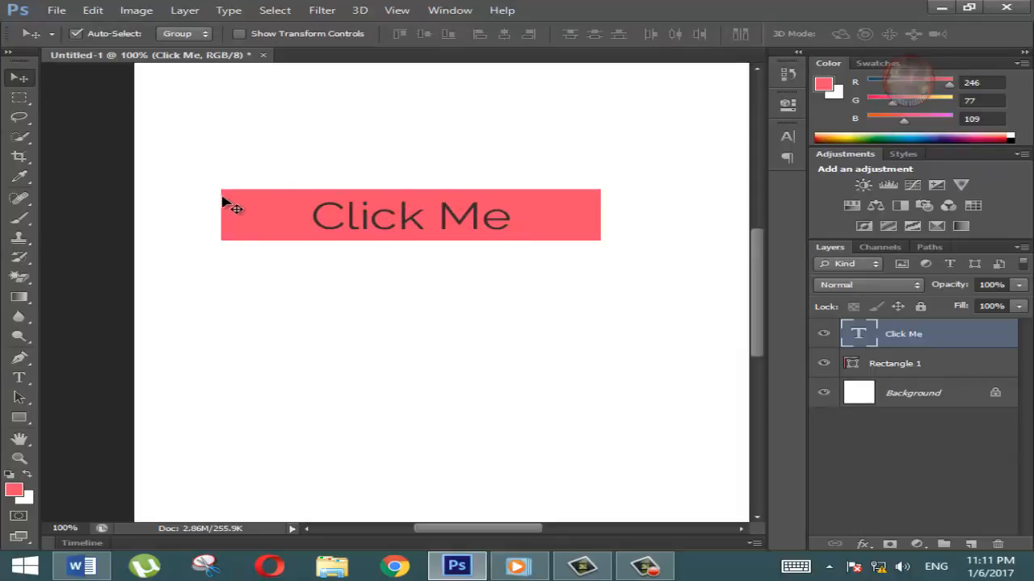
Hide the Rectangle 1 layer so that only the text remains on the white canvas
{"action": "left_click", "coordinate": [905, 365], "text": "shift"}
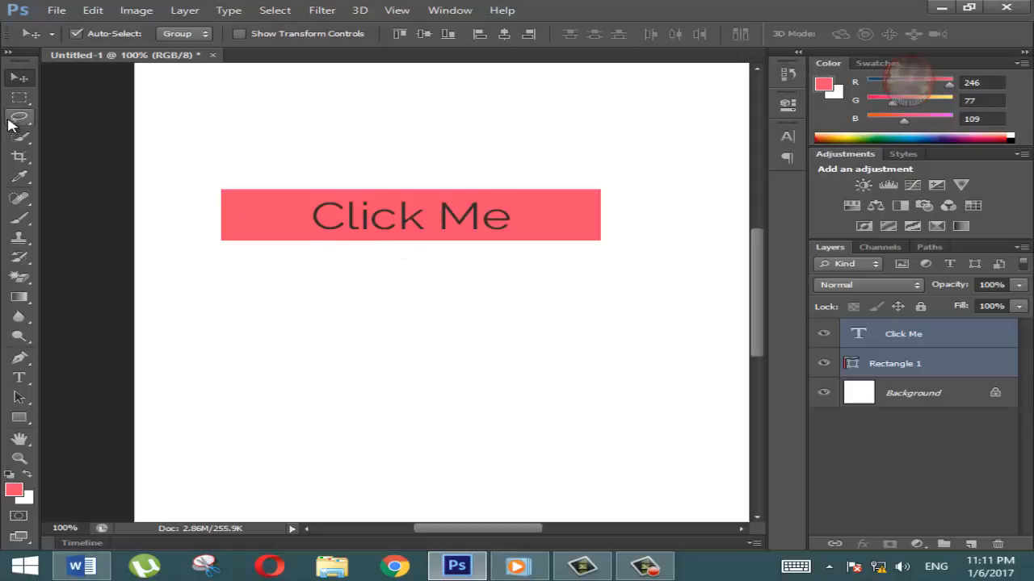
{"action": "left_click", "coordinate": [852, 365]}
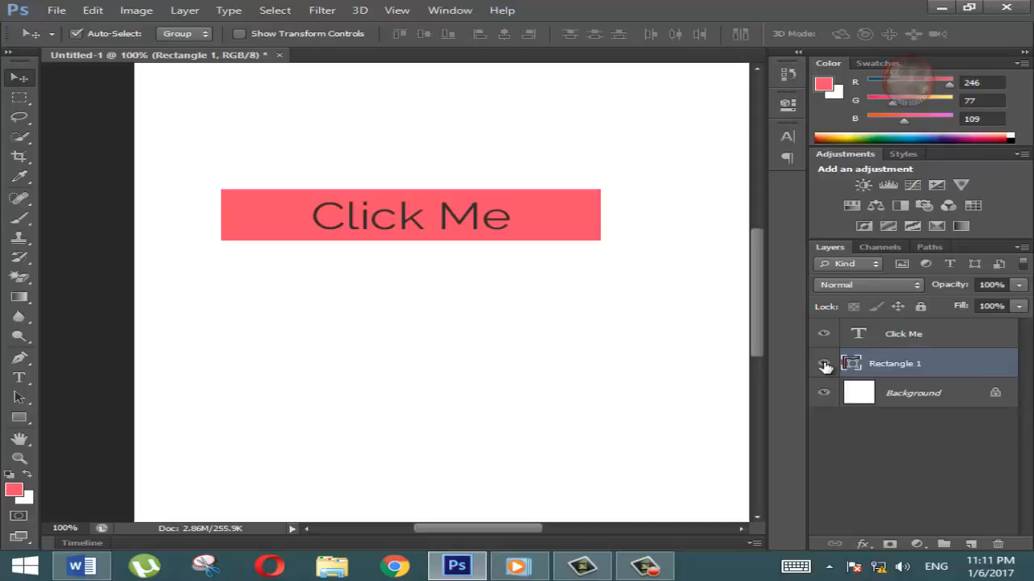
{"action": "left_click", "coordinate": [825, 366]}
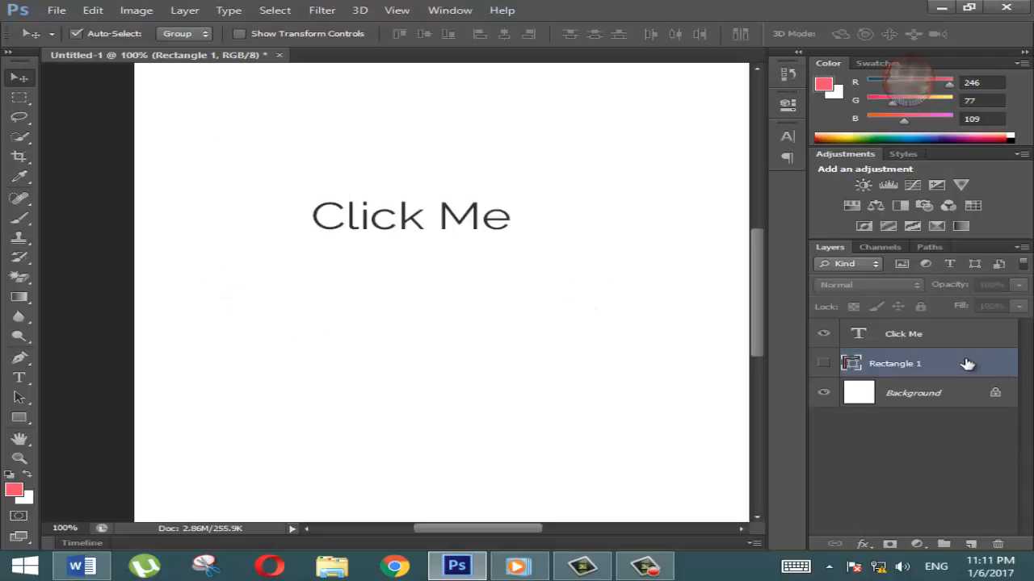
{"action": "scroll", "coordinate": [759, 281], "scroll_direction": "up", "scroll_amount": 5}
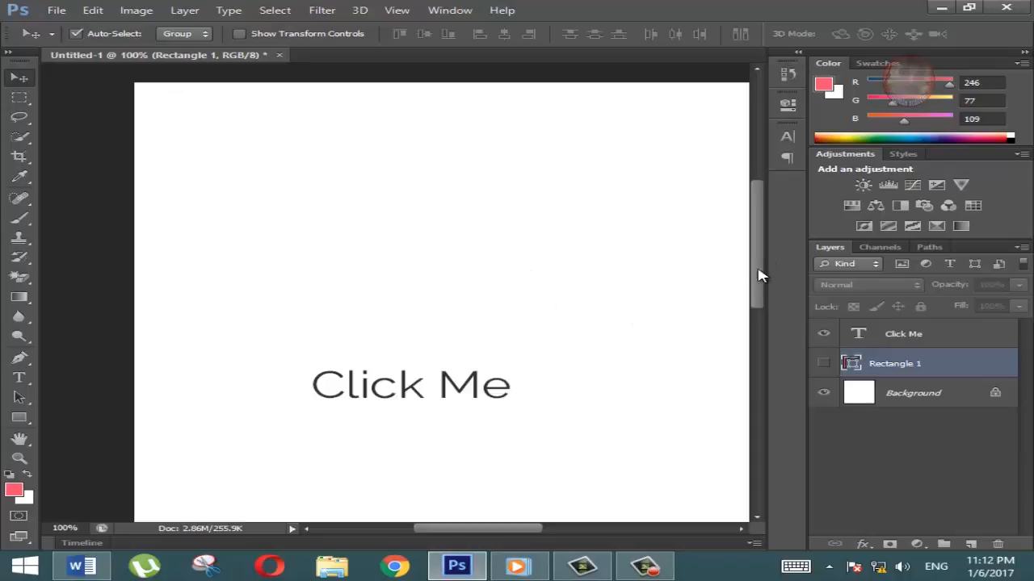
{"action": "scroll", "coordinate": [756, 271], "scroll_direction": "up", "scroll_amount": 1}
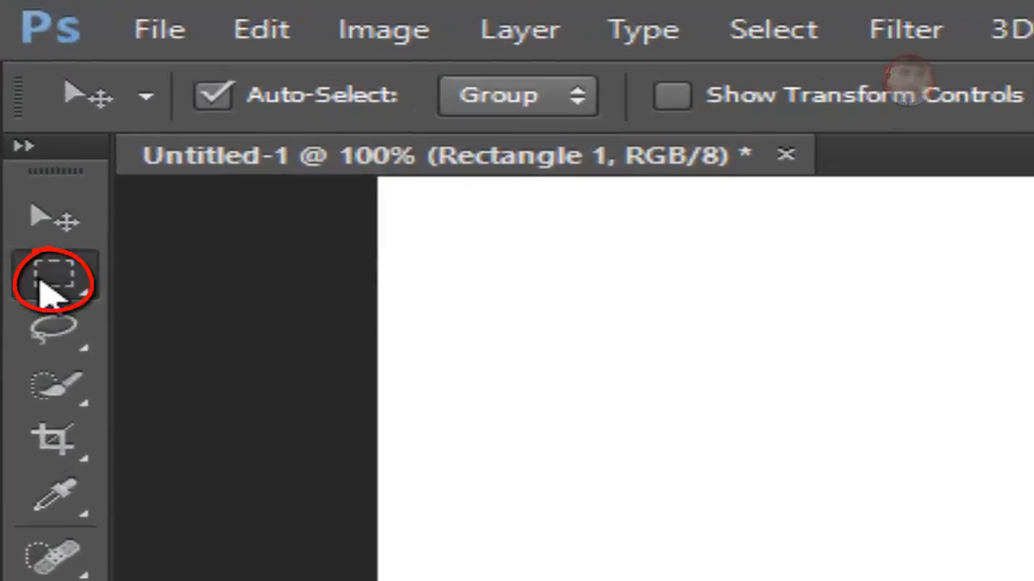
Draw a rectangular marquee selection around the "Click Me" text with generous space on every side
{"action": "left_click_drag", "start_coordinate": [39, 282], "coordinate": [332, 279]}
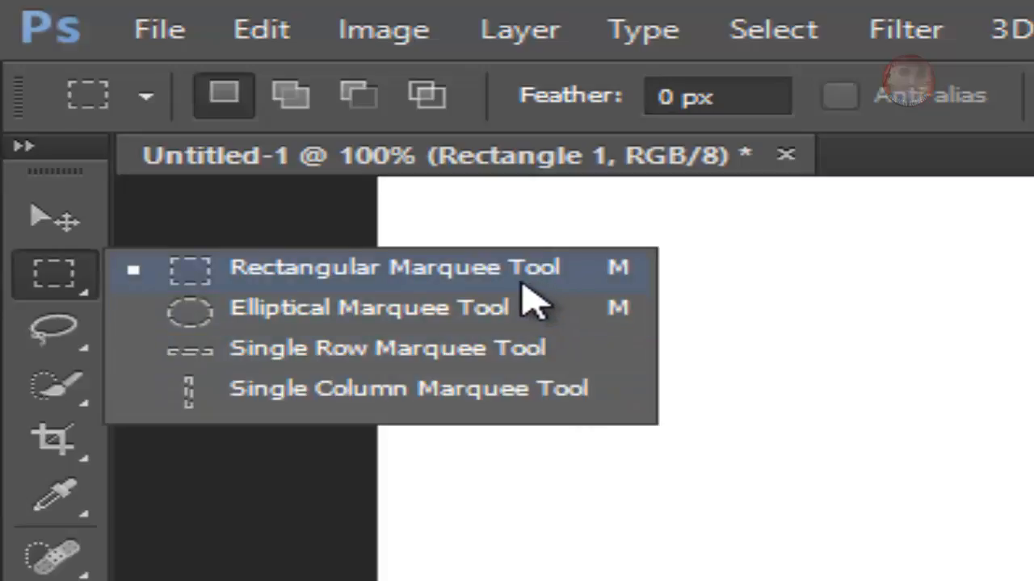
{"action": "left_click", "coordinate": [468, 275]}
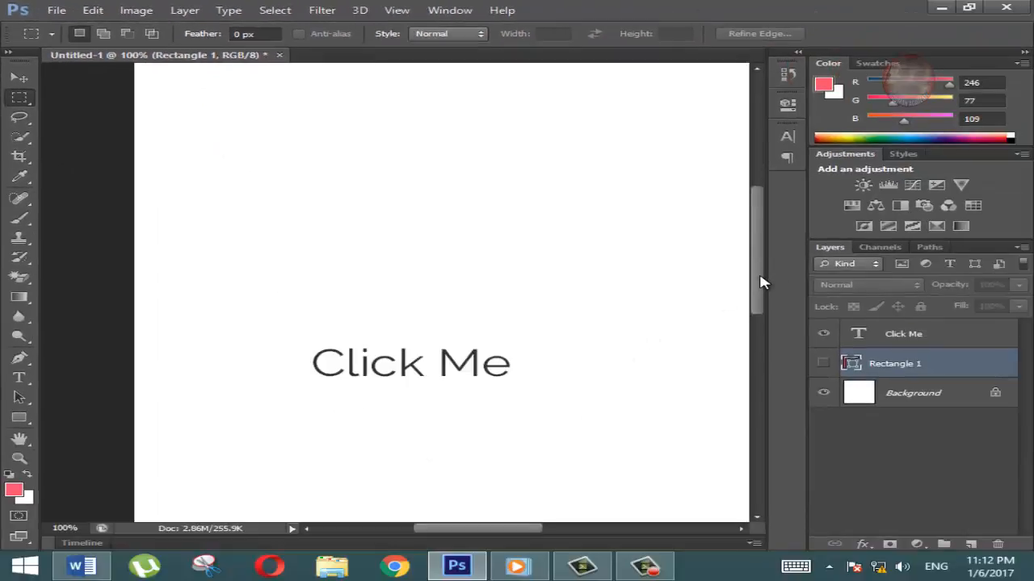
{"action": "left_click_drag", "start_coordinate": [760, 281], "coordinate": [761, 294]}
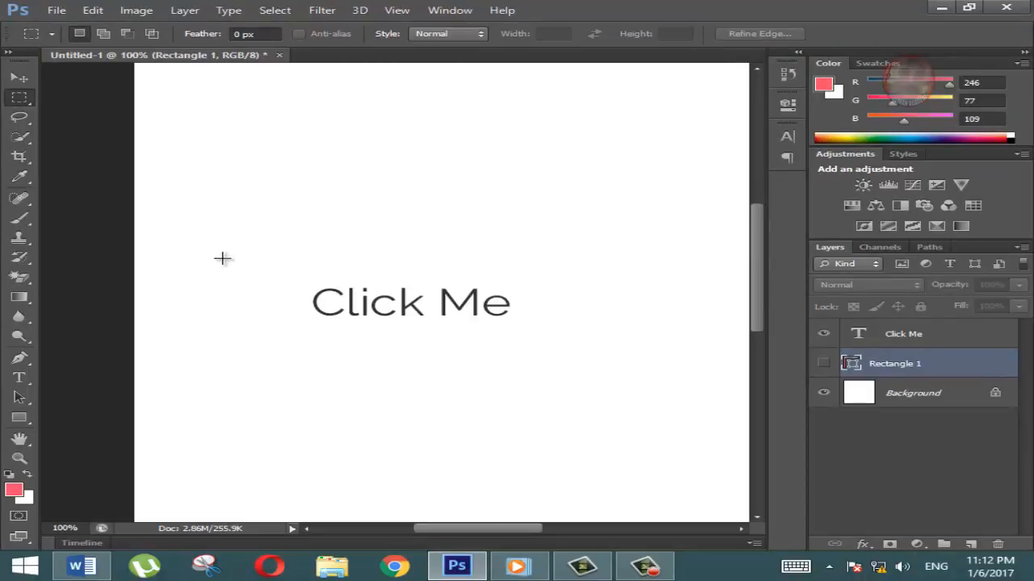
{"action": "left_click_drag", "start_coordinate": [264, 280], "coordinate": [676, 338]}
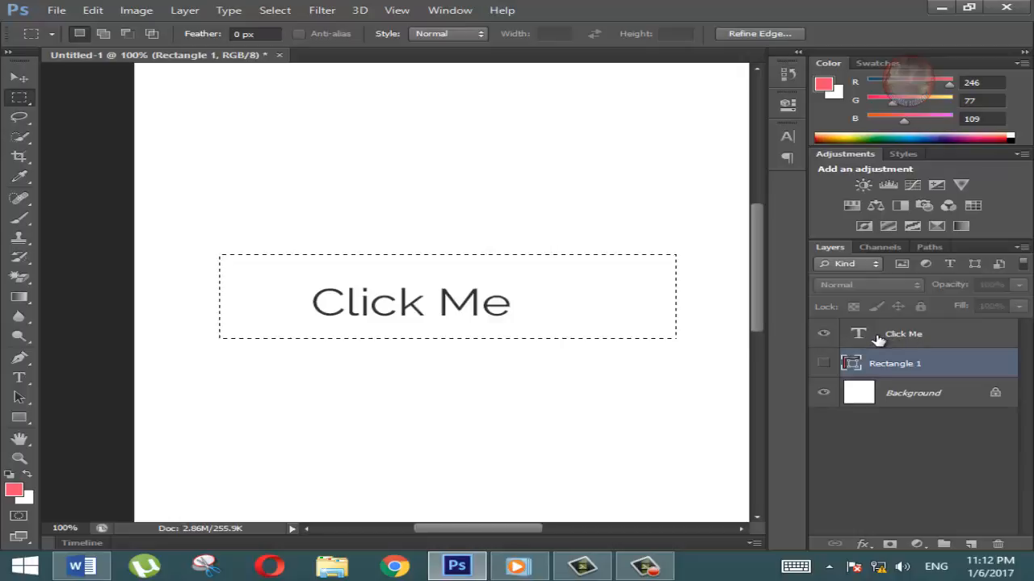
Make the Click Me text layer active and move the text leftward on the pink rectangle with the Move tool
{"action": "left_click", "coordinate": [919, 338]}
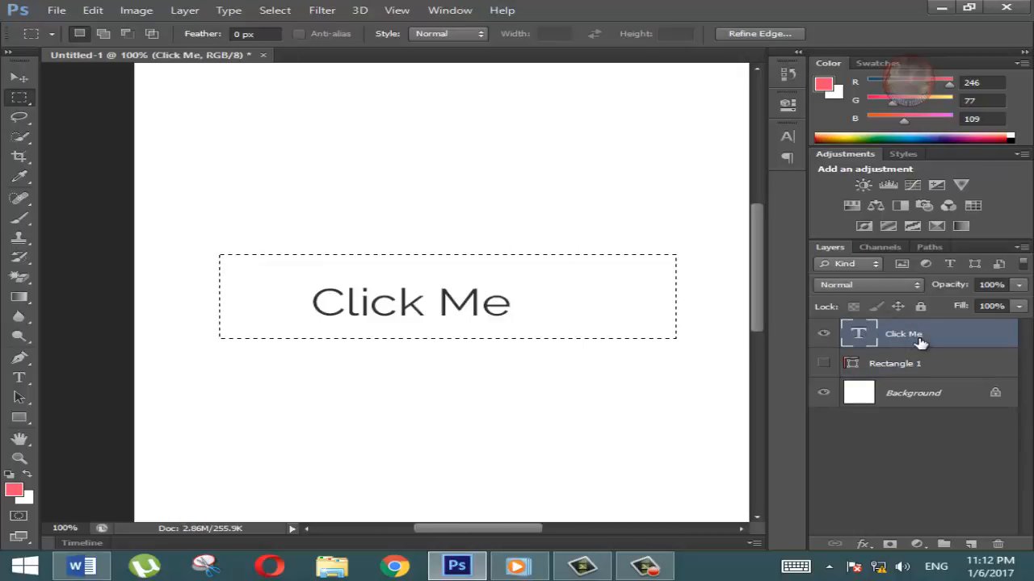
{"action": "left_click", "coordinate": [20, 80]}
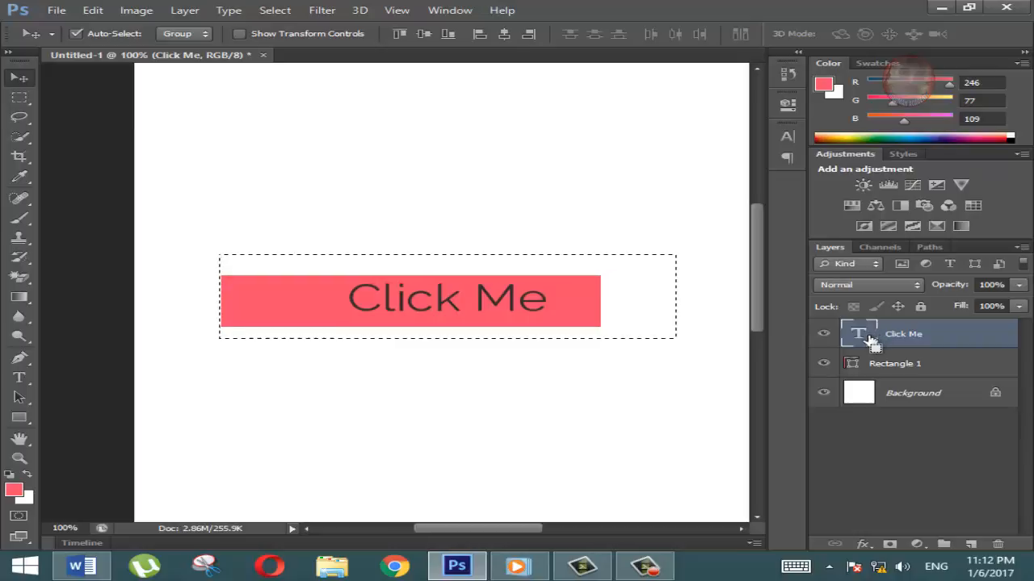
{"action": "left_click_drag", "start_coordinate": [486, 301], "coordinate": [441, 301]}
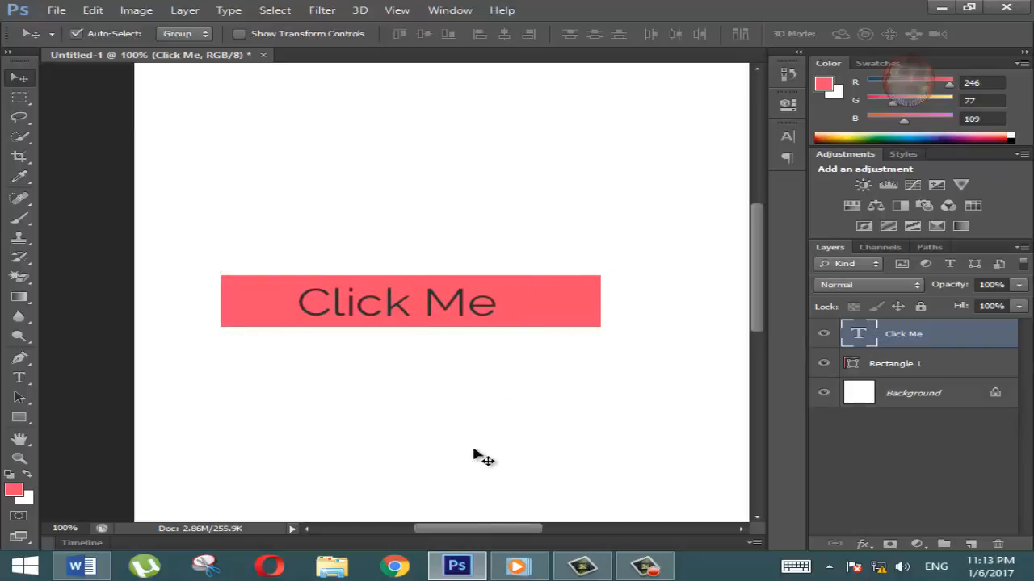
{"action": "left_click_drag", "start_coordinate": [517, 529], "coordinate": [546, 532]}
{"action": "left_click", "coordinate": [612, 321]}
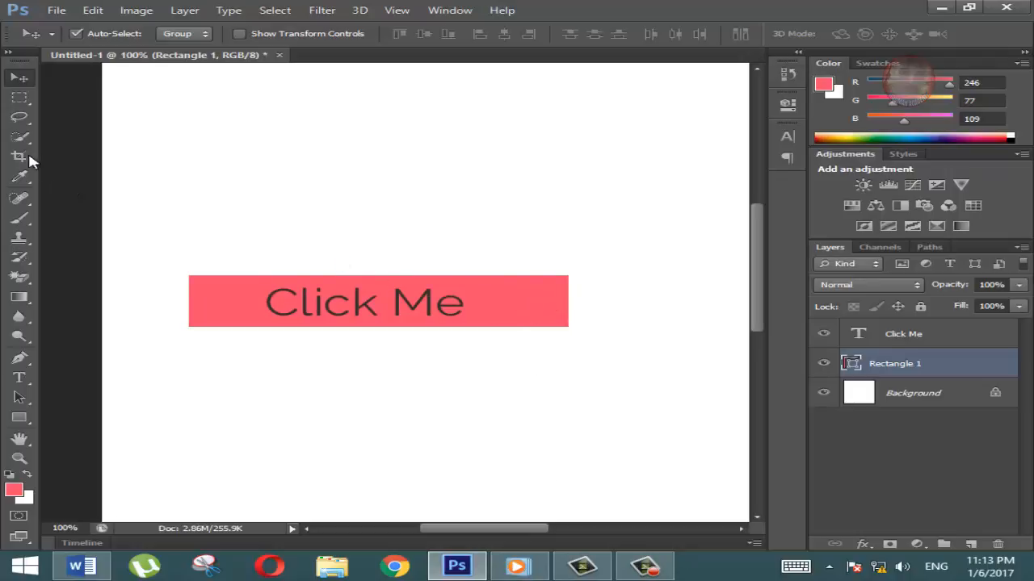
{"action": "key", "text": "t"}
{"action": "right_click", "coordinate": [309, 203]}
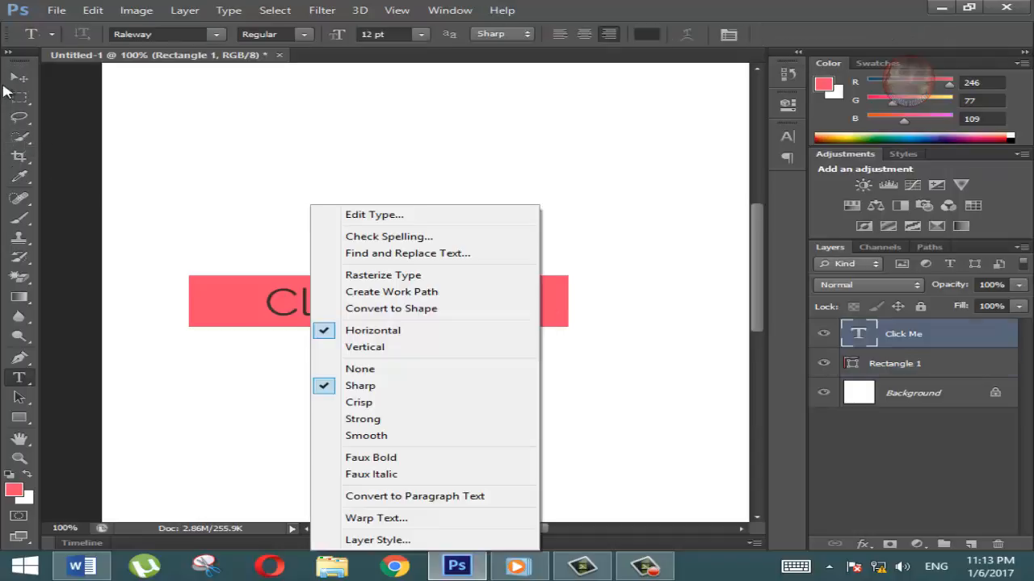
{"action": "key", "text": "Escape"}
{"action": "left_click", "coordinate": [25, 139]}
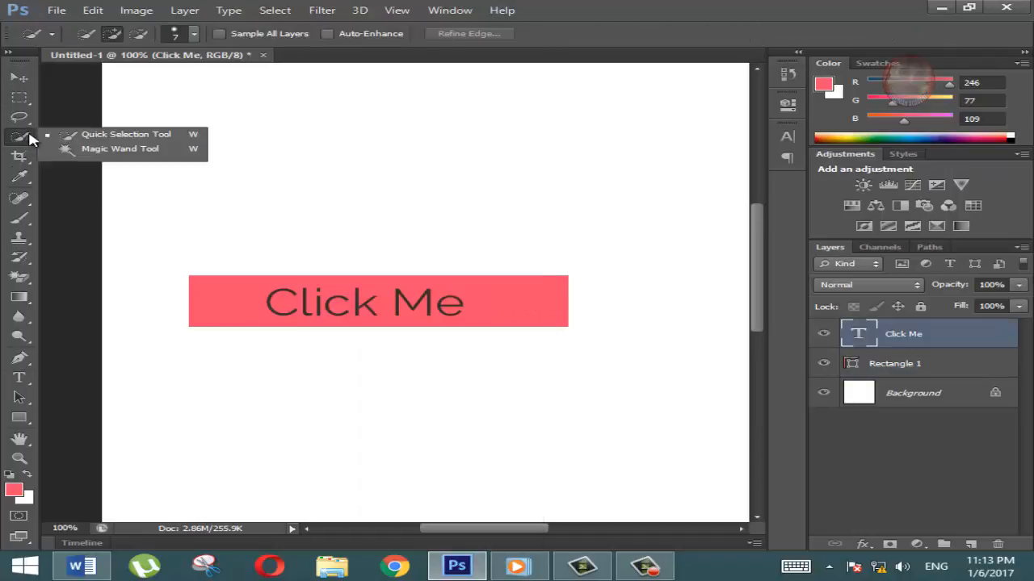
{"action": "left_click", "coordinate": [99, 137]}
{"action": "key", "text": "v"}
Select the Rectangle 1 layer, start a Free Transform on it and cancel the transform
{"action": "left_click", "coordinate": [917, 367]}
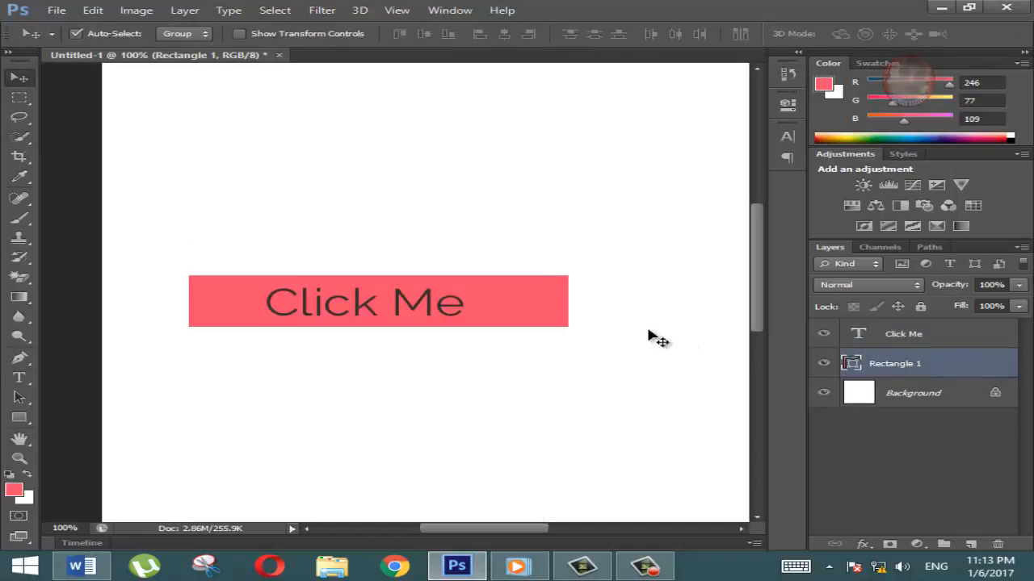
{"action": "key", "text": "ctrl+t"}
{"action": "right_click", "coordinate": [519, 300]}
{"action": "key", "text": "Escape"}
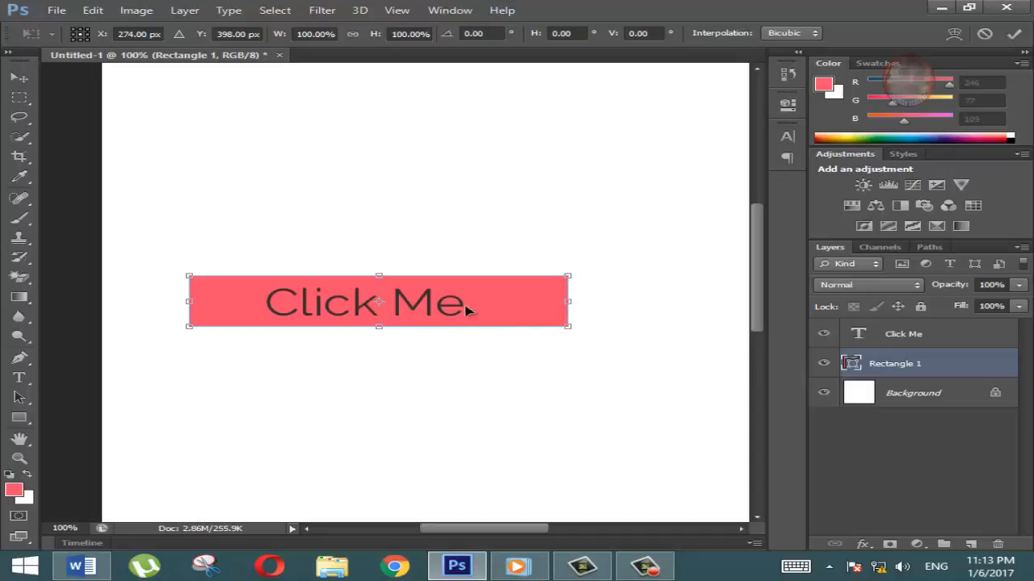
{"action": "left_click", "coordinate": [19, 81]}
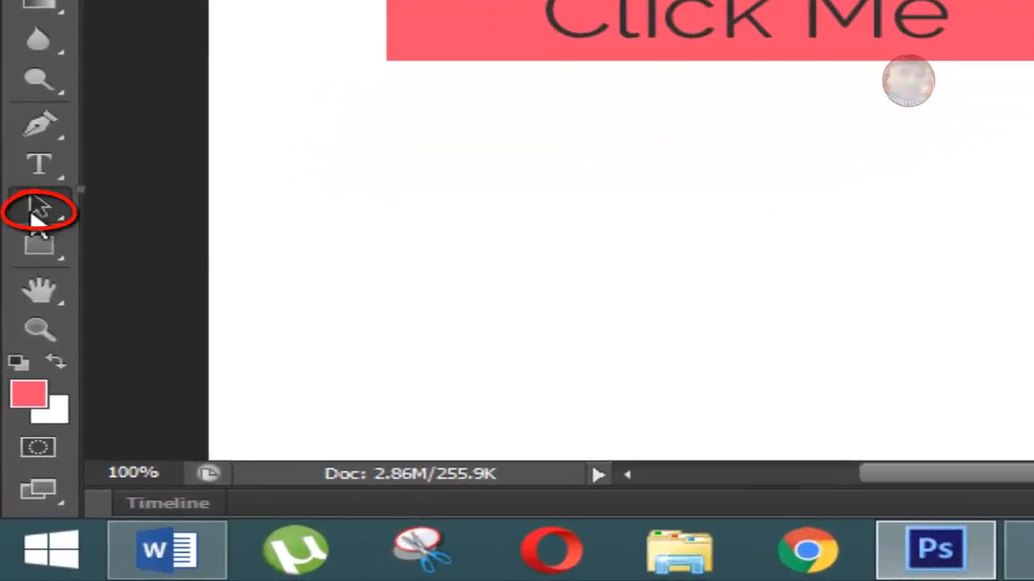
Select the two anchor points at the rectangle's right end with the Direct Selection Tool
{"action": "right_click", "coordinate": [32, 212]}
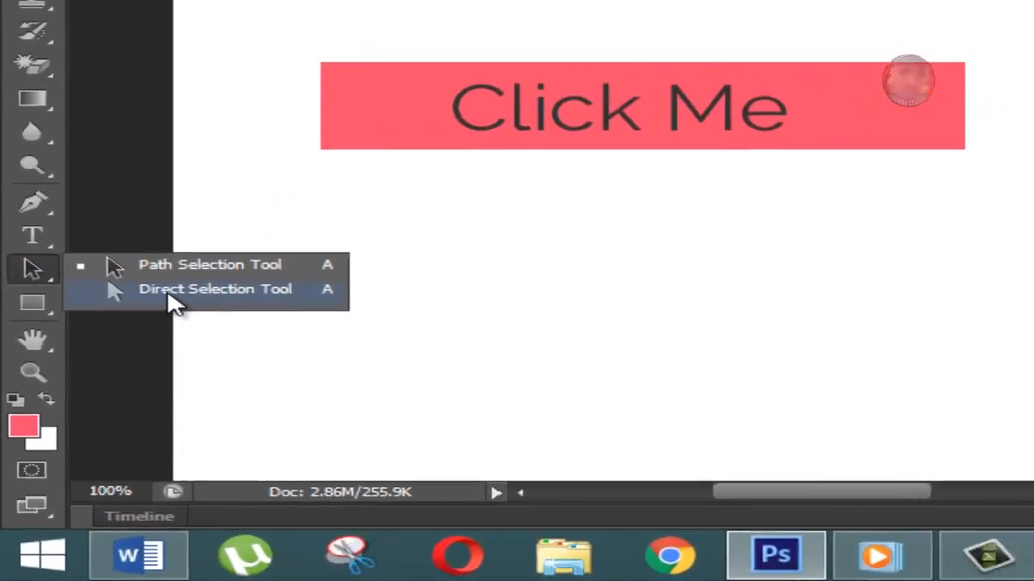
{"action": "left_click", "coordinate": [173, 298]}
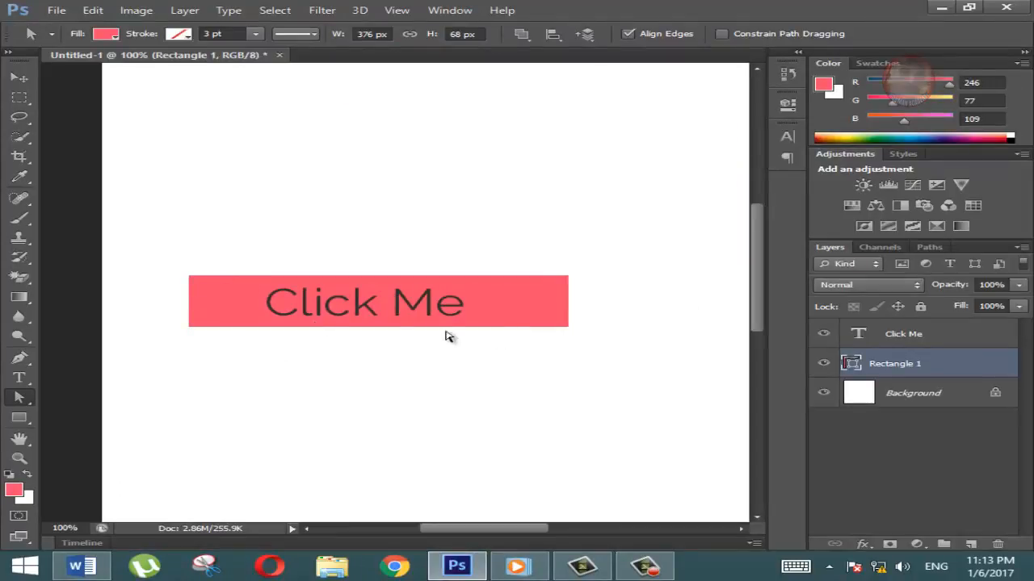
{"action": "left_click_drag", "start_coordinate": [617, 258], "coordinate": [555, 346]}
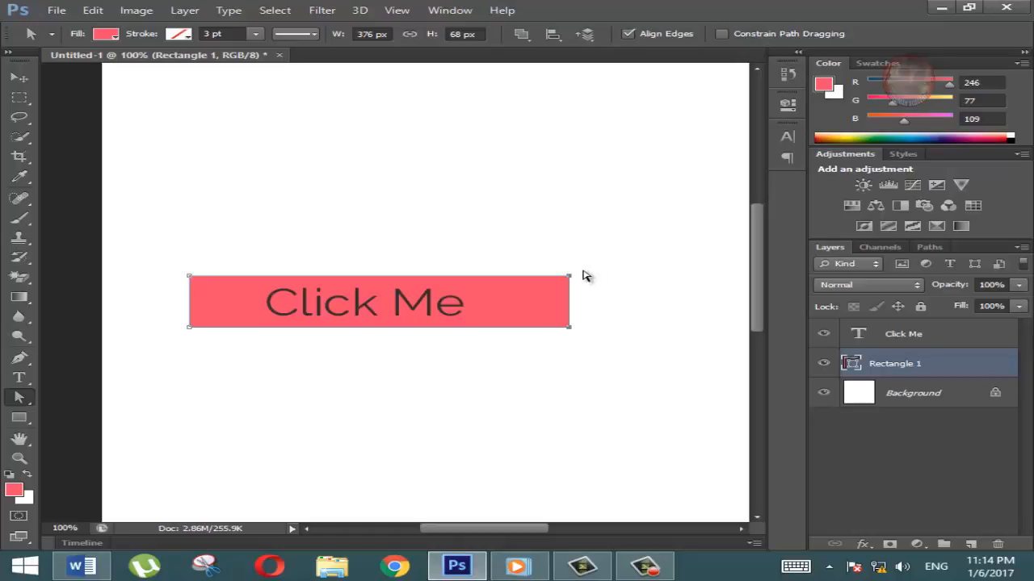
Shift the selected right-end anchor points to the right in 10 px increments until the rectangle is 456 px wide
{"action": "key", "text": "shift+Right"}
{"action": "key", "text": "shift+Right"}
{"action": "key", "text": "shift+Right"}
{"action": "key", "text": "shift+Right"}
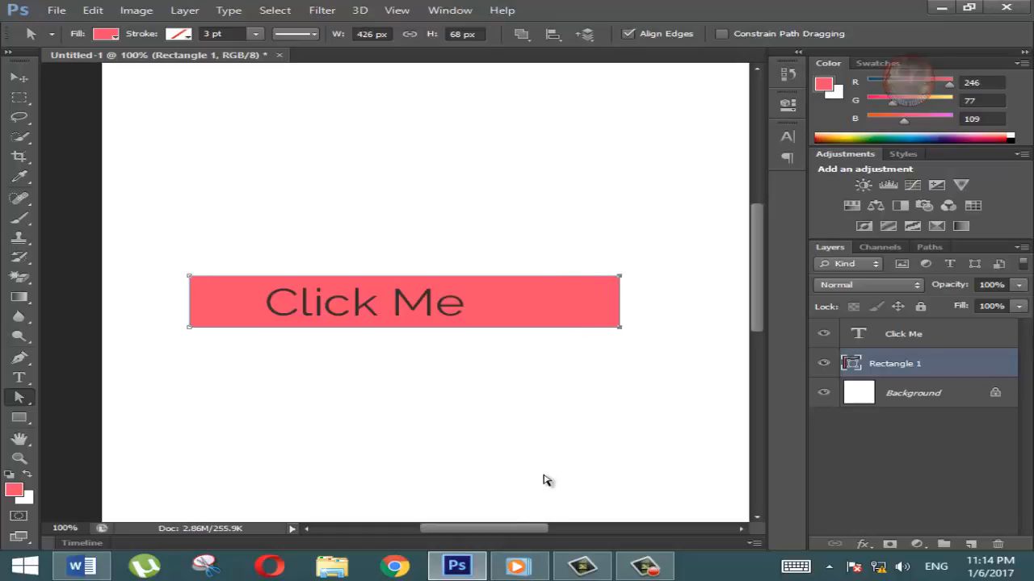
{"action": "key", "text": "shift+Right"}
{"action": "left_click_drag", "start_coordinate": [543, 530], "coordinate": [584, 528]}
{"action": "key", "text": "shift+Right"}
{"action": "key", "text": "shift+Right"}
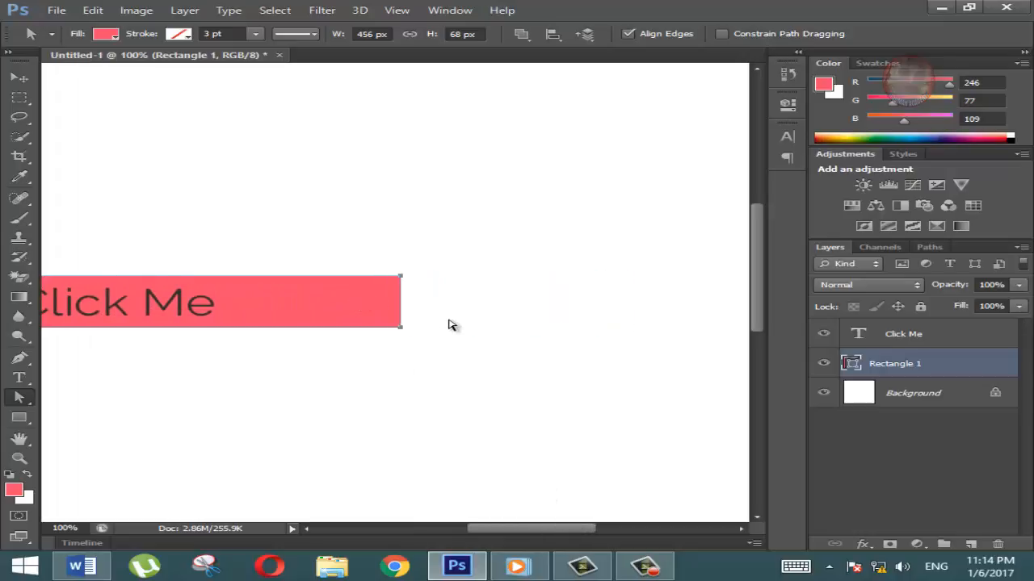
Shift the right-end anchor points down 30 px and move them back up by the same amount
{"action": "key", "text": "shift+Down"}
{"action": "key", "text": "shift+Down"}
{"action": "key", "text": "shift+Down"}
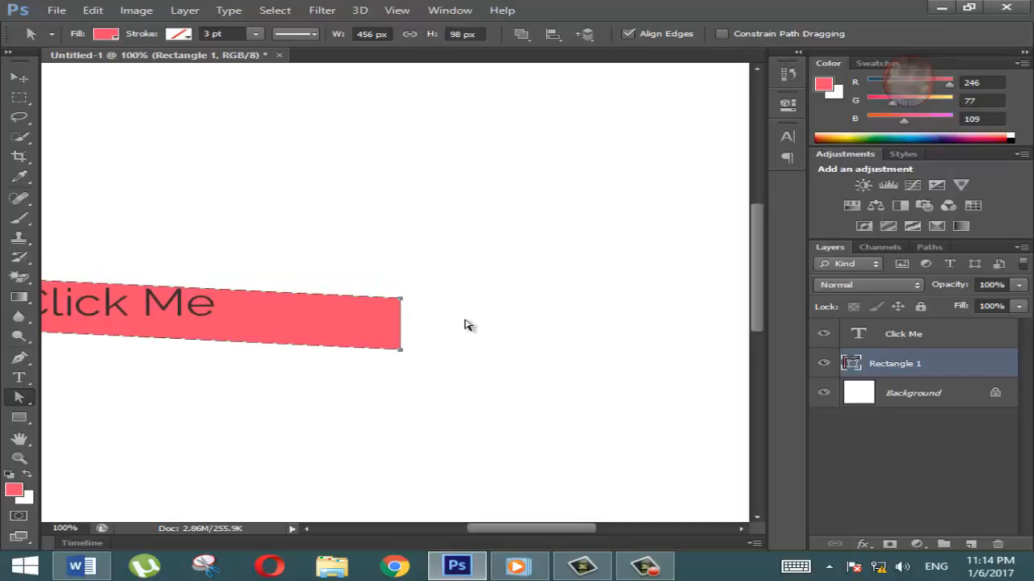
{"action": "key", "text": "shift+Up"}
{"action": "key", "text": "shift+Up"}
{"action": "key", "text": "shift+Up"}
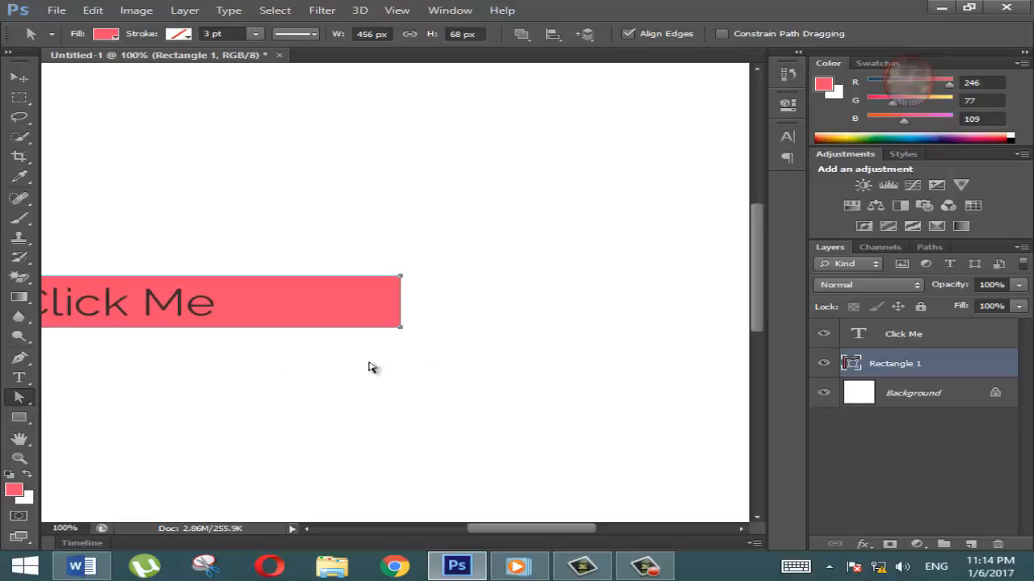
{"action": "left_click_drag", "start_coordinate": [480, 533], "coordinate": [438, 533]}
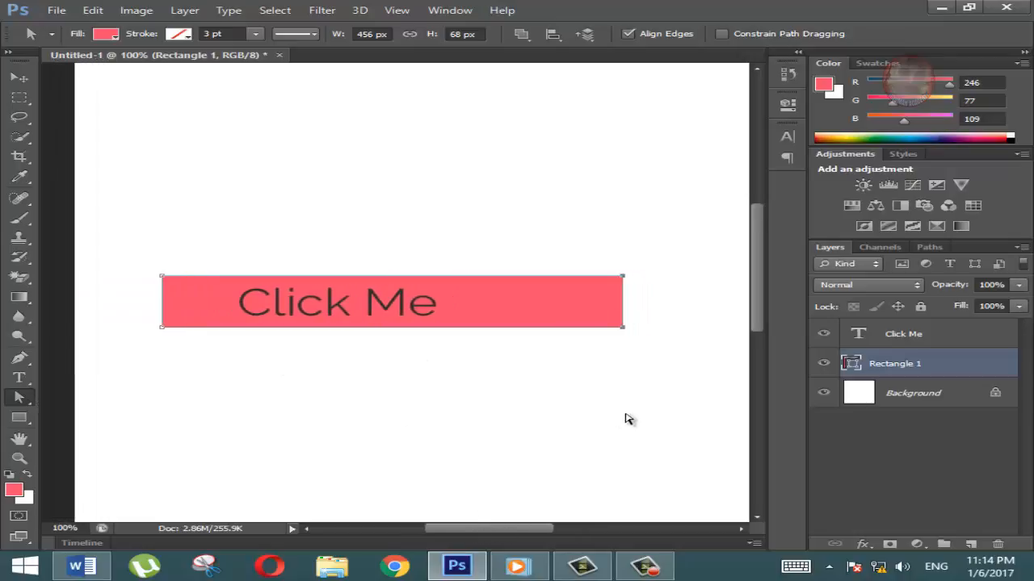
Select the rectangle's two bottom anchor points and shift them down in 10 px increments, easing back up to finish about 50 px lower
{"action": "left_click_drag", "start_coordinate": [677, 401], "coordinate": [119, 321]}
{"action": "key", "text": "shift+Down"}
{"action": "key", "text": "shift+Down"}
{"action": "key", "text": "shift+Down"}
{"action": "key", "text": "shift+Down"}
{"action": "key", "text": "shift+Down"}
{"action": "key", "text": "shift+Down"}
{"action": "key", "text": "shift+Down"}
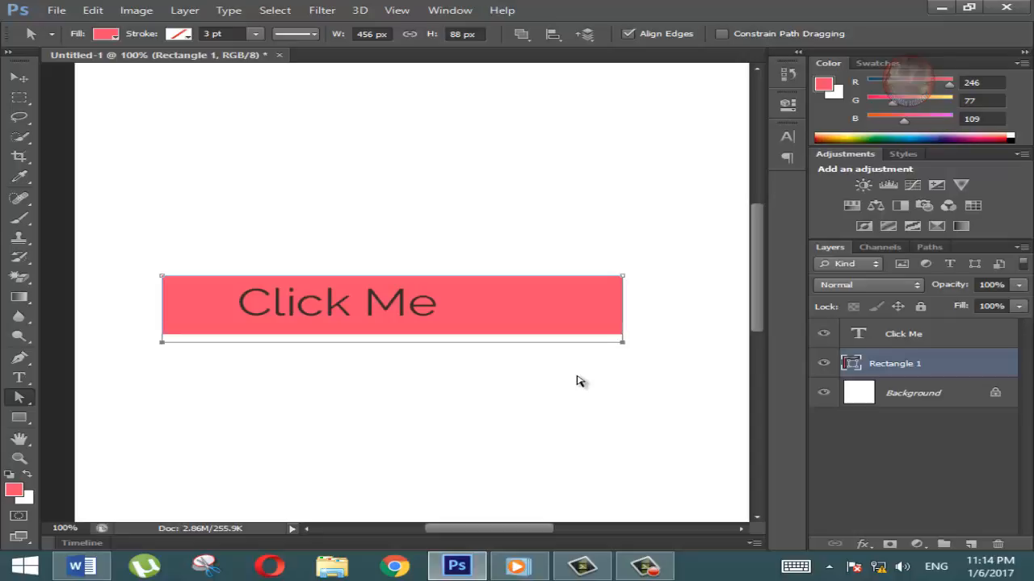
{"action": "key", "text": "shift+Up"}
{"action": "key", "text": "shift+Up"}
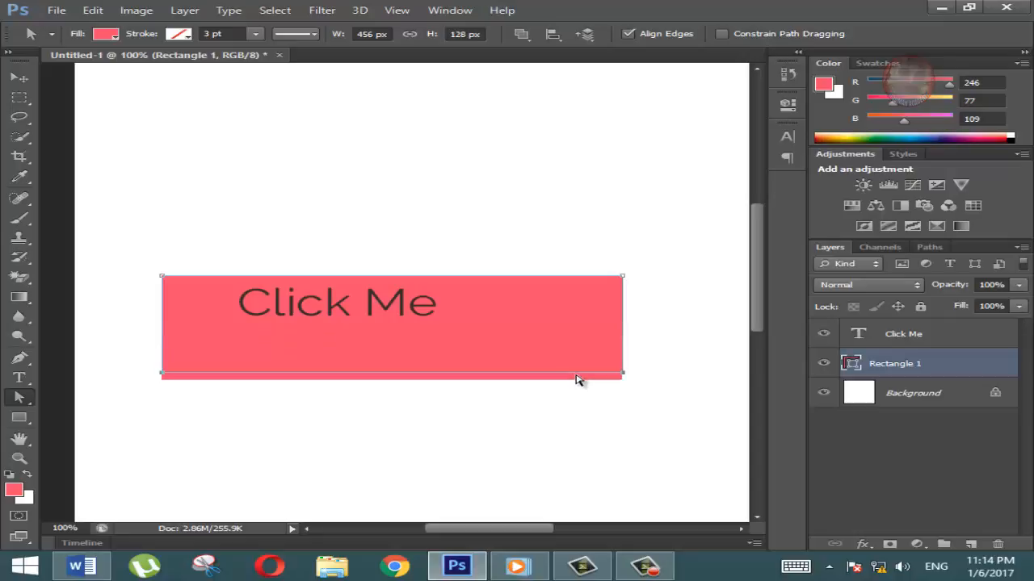
Select the rectangle's two top anchor points and shift them up in 10 px increments until the rectangle is 228 px high
{"action": "left_click_drag", "start_coordinate": [662, 253], "coordinate": [121, 293]}
{"action": "key", "text": "shift+Up"}
{"action": "key", "text": "shift+Up"}
{"action": "key", "text": "shift+Up"}
{"action": "key", "text": "shift+Up"}
{"action": "key", "text": "shift+Up"}
{"action": "key", "text": "shift+Up"}
{"action": "key", "text": "shift+Up"}
{"action": "key", "text": "shift+Up"}
{"action": "key", "text": "shift+Up"}
{"action": "key", "text": "shift+Up"}
{"action": "key", "text": "shift+Up"}
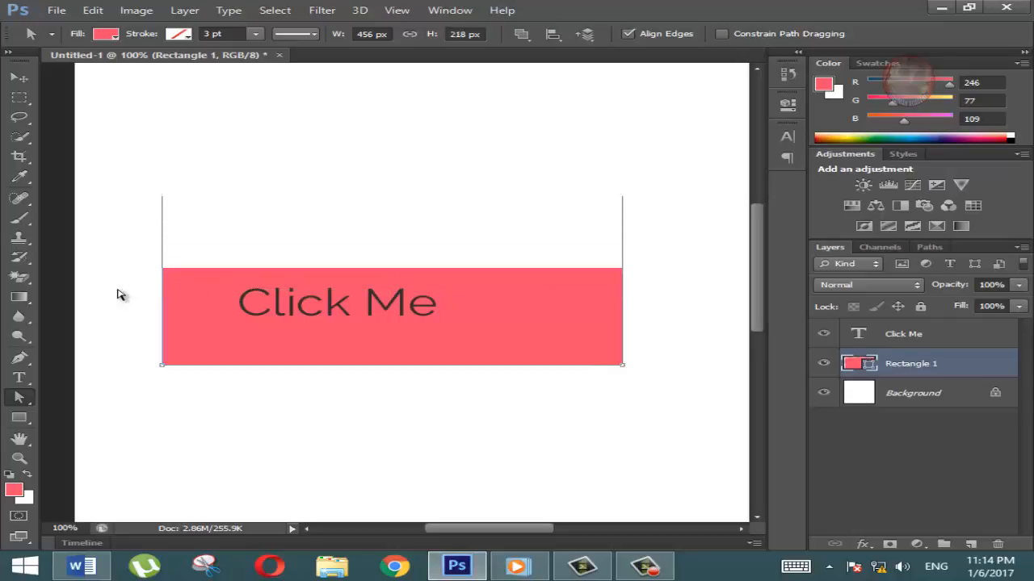
Select the two left-end anchor points, shift them left 30 px and move them back right until the rectangle is 446 px wide
{"action": "left_click_drag", "start_coordinate": [134, 168], "coordinate": [196, 427]}
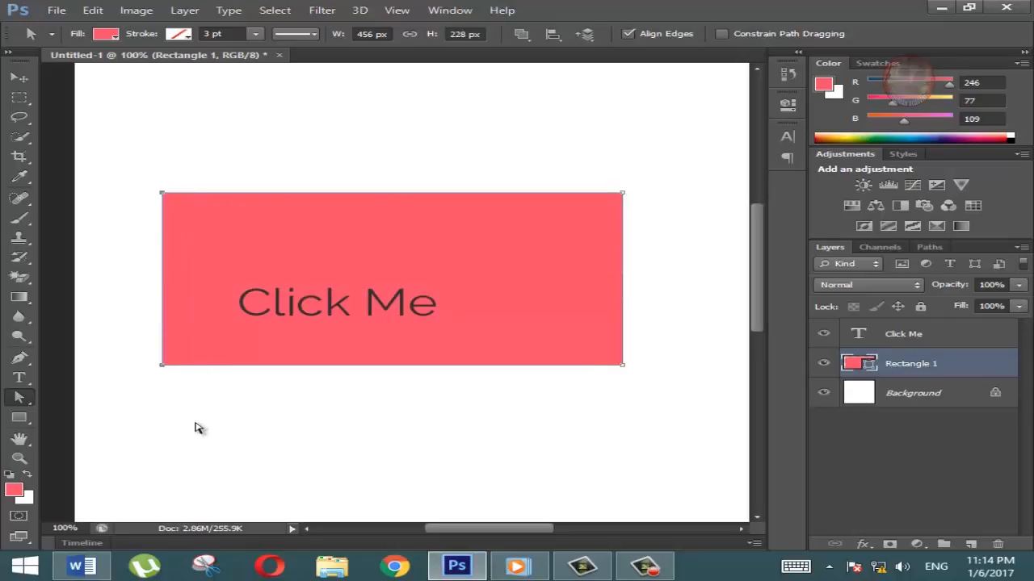
{"action": "key", "text": "shift+Left"}
{"action": "key", "text": "shift+Left"}
{"action": "key", "text": "shift+Left"}
{"action": "key", "text": "shift+Right"}
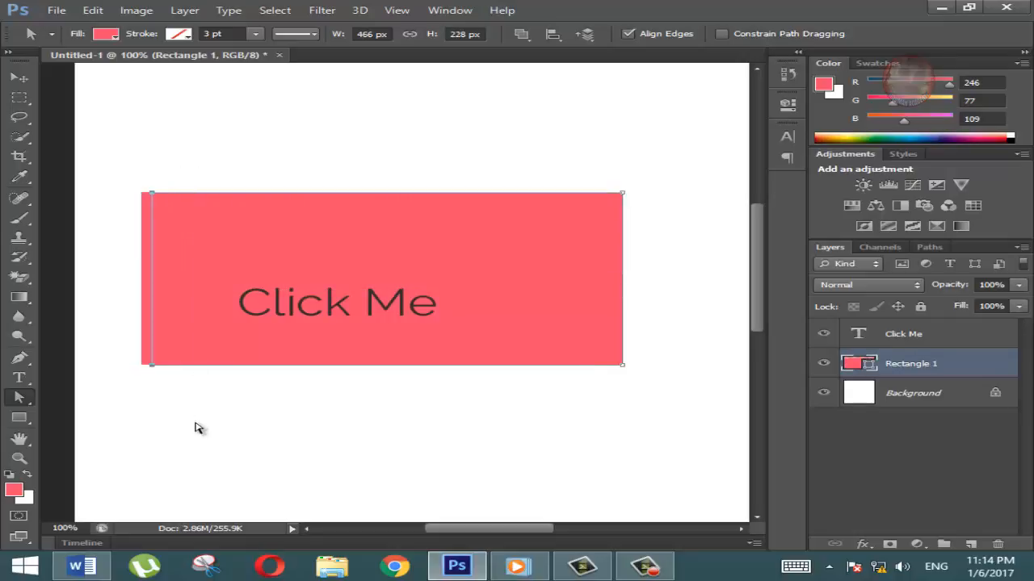
{"action": "key", "text": "shift+Right"}
{"action": "key", "text": "shift+Right"}
{"action": "key", "text": "shift+Right"}
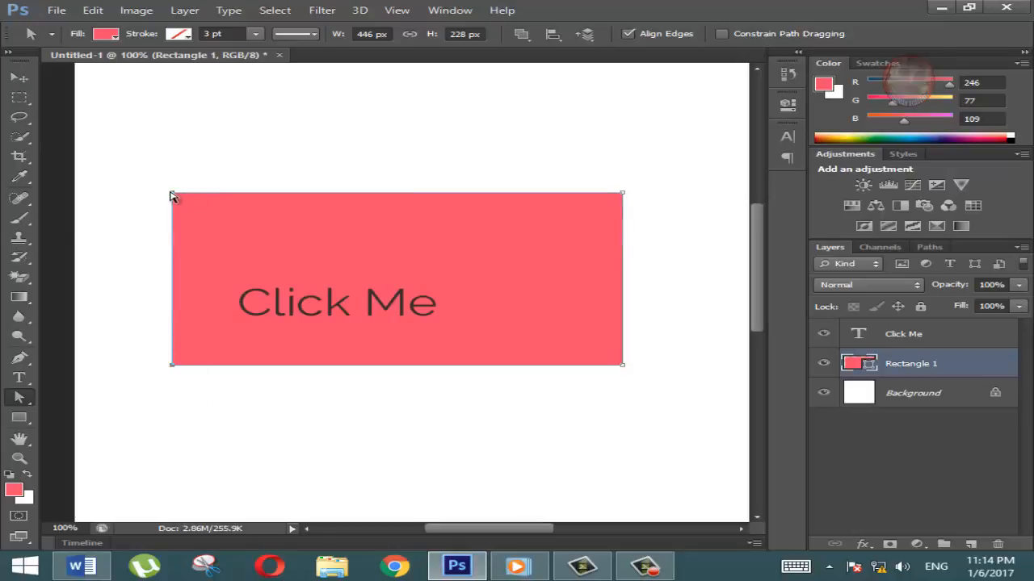
Shift the left-end anchor points down 30 px and move them back up until the shape is 238 px high
{"action": "key", "text": "shift+Down"}
{"action": "key", "text": "shift+Down"}
{"action": "key", "text": "shift+Down"}
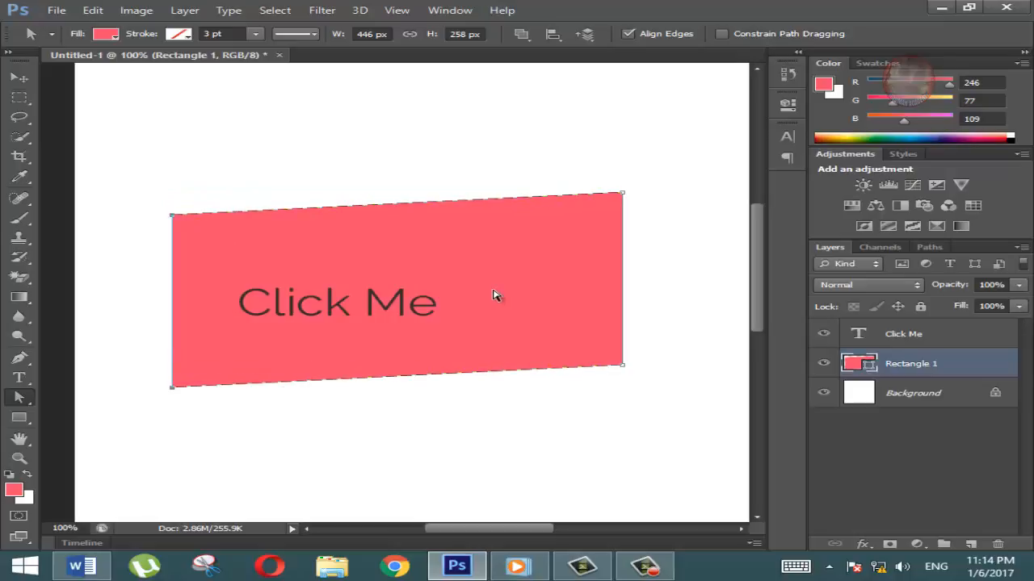
{"action": "key", "text": "shift+Up"}
{"action": "key", "text": "shift+Up"}
{"action": "key", "text": "shift+Up"}
Shift the left-end anchor points to the right in 10 px increments to narrow the shape
{"action": "key", "text": "shift+Right"}
{"action": "key", "text": "shift+Right"}
{"action": "key", "text": "shift+Right"}
{"action": "key", "text": "shift+Right"}
{"action": "key", "text": "shift+Right"}
{"action": "key", "text": "shift+Right"}
{"action": "key", "text": "shift+Right"}
{"action": "key", "text": "shift+Right"}
{"action": "key", "text": "shift+Right"}
{"action": "key", "text": "shift+Right"}
{"action": "key", "text": "shift+Right"}
{"action": "key", "text": "shift+Right"}
{"action": "key", "text": "shift+Right"}
{"action": "key", "text": "shift+Right"}
{"action": "key", "text": "shift+Right"}
{"action": "key", "text": "shift+Right"}
{"action": "key", "text": "shift+Right"}
{"action": "key", "text": "shift+Right"}
{"action": "key", "text": "shift+Right"}
{"action": "key", "text": "shift+Right"}
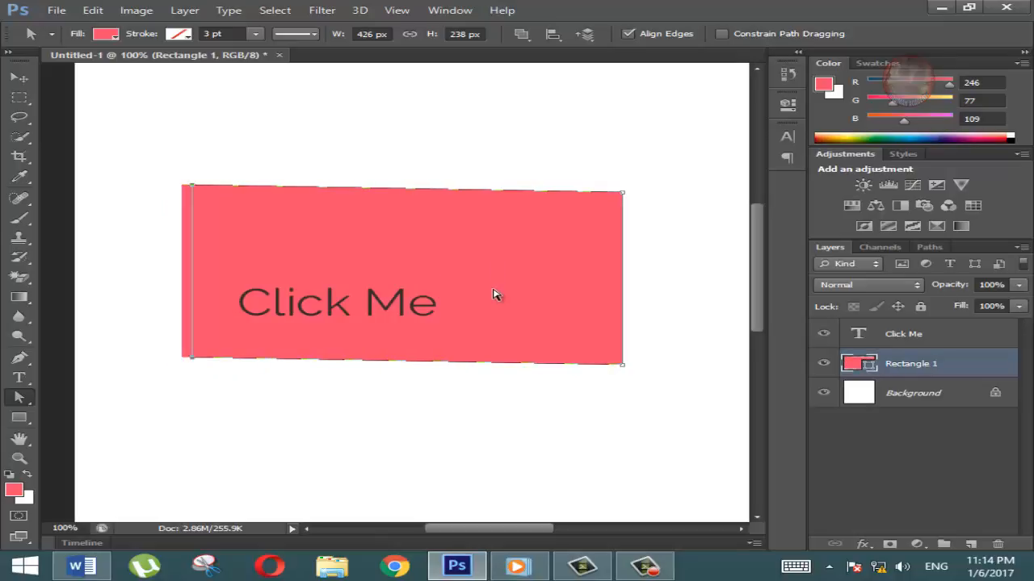
Shift the left-end anchor points back to the left in 10 px increments until the shape is 466 px wide
{"action": "key", "text": "shift+Left"}
{"action": "key", "text": "shift+Left"}
{"action": "key", "text": "shift+Left"}
{"action": "key", "text": "shift+Left"}
{"action": "key", "text": "shift+Left"}
{"action": "key", "text": "shift+Left"}
{"action": "key", "text": "shift+Left"}
{"action": "key", "text": "shift+Left"}
{"action": "key", "text": "shift+Left"}
{"action": "key", "text": "shift+Left"}
{"action": "key", "text": "shift+Left"}
{"action": "key", "text": "shift+Left"}
{"action": "key", "text": "shift+Left"}
{"action": "key", "text": "shift+Left"}
{"action": "key", "text": "shift+Left"}
{"action": "key", "text": "shift+Left"}
{"action": "key", "text": "shift+Left"}
{"action": "key", "text": "shift+Left"}
{"action": "key", "text": "shift+Left"}
{"action": "key", "text": "shift+Left"}
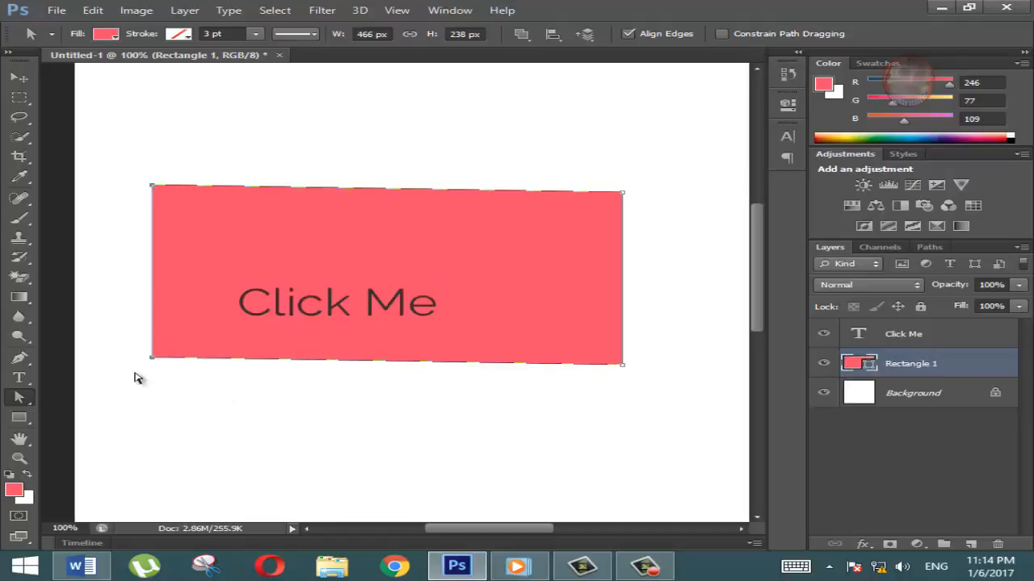
Select only the shape's bottom-left anchor point and shift it left 40 px, making the shape 506 px wide
{"action": "left_click_drag", "start_coordinate": [34, 390], "coordinate": [71, 415]}
{"action": "left_click_drag", "start_coordinate": [127, 320], "coordinate": [192, 415]}
{"action": "key", "text": "shift+Left"}
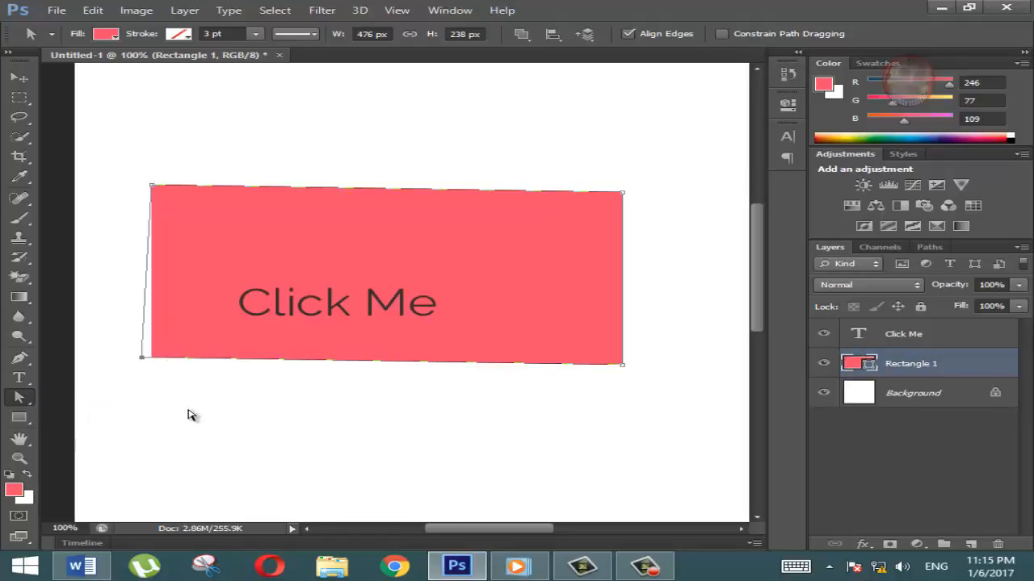
{"action": "key", "text": "shift+Left"}
{"action": "key", "text": "shift+Left"}
{"action": "key", "text": "shift+Left"}
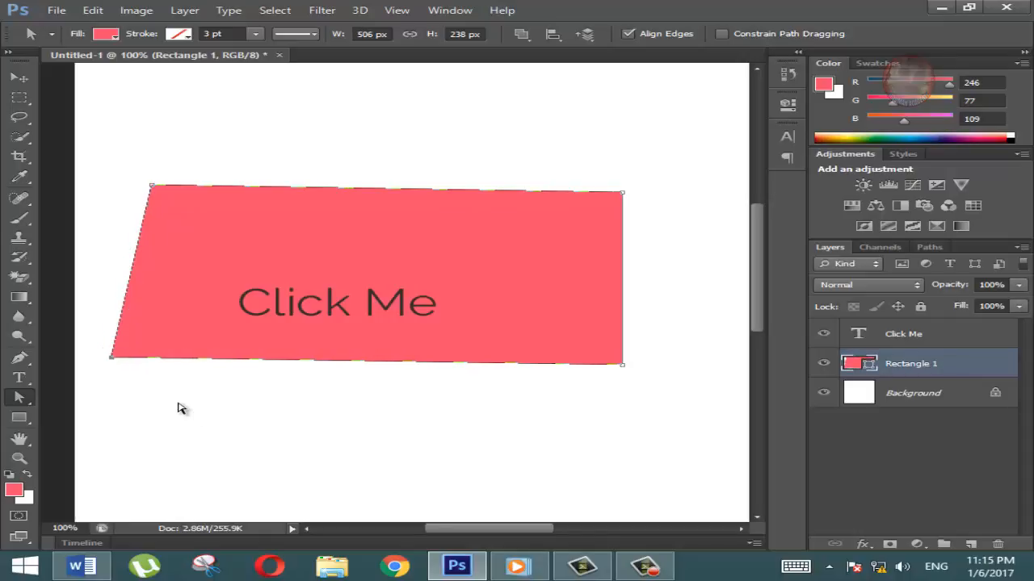
Shift the bottom-left anchor point right in 10 px increments, about 290 px in total, to slant the shape's left side
{"action": "key", "text": "shift+Right"}
{"action": "key", "text": "shift+Right"}
{"action": "key", "text": "shift+Right"}
{"action": "key", "text": "shift+Right"}
{"action": "key", "text": "shift+Right"}
{"action": "key", "text": "shift+Right"}
{"action": "key", "text": "shift+Right"}
{"action": "key", "text": "shift+Right"}
{"action": "key", "text": "shift+Right"}
{"action": "key", "text": "shift+Right"}
{"action": "key", "text": "shift+Right"}
{"action": "key", "text": "shift+Right"}
{"action": "key", "text": "shift+Right"}
{"action": "key", "text": "shift+Right"}
{"action": "key", "text": "shift+Right"}
{"action": "key", "text": "shift+Right"}
{"action": "key", "text": "shift+Right"}
{"action": "key", "text": "shift+Right"}
{"action": "key", "text": "shift+Right"}
{"action": "key", "text": "shift+Right"}
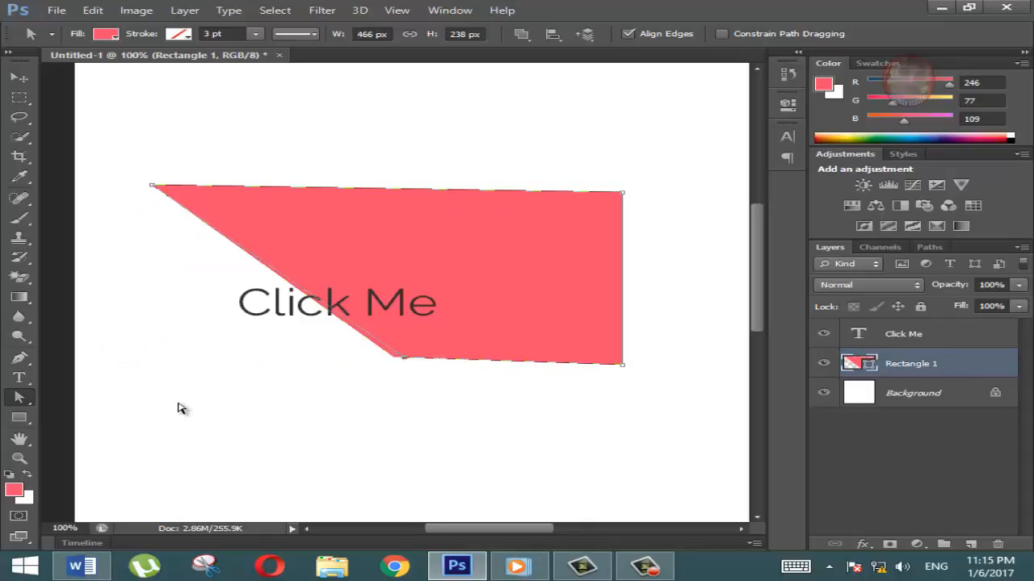
{"action": "key", "text": "shift+Right"}
Select the bottom-right anchor point and shift it up in 10 px increments to just below the top-right corner
{"action": "left_click_drag", "start_coordinate": [701, 325], "coordinate": [604, 380]}
{"action": "key", "text": "shift+Up"}
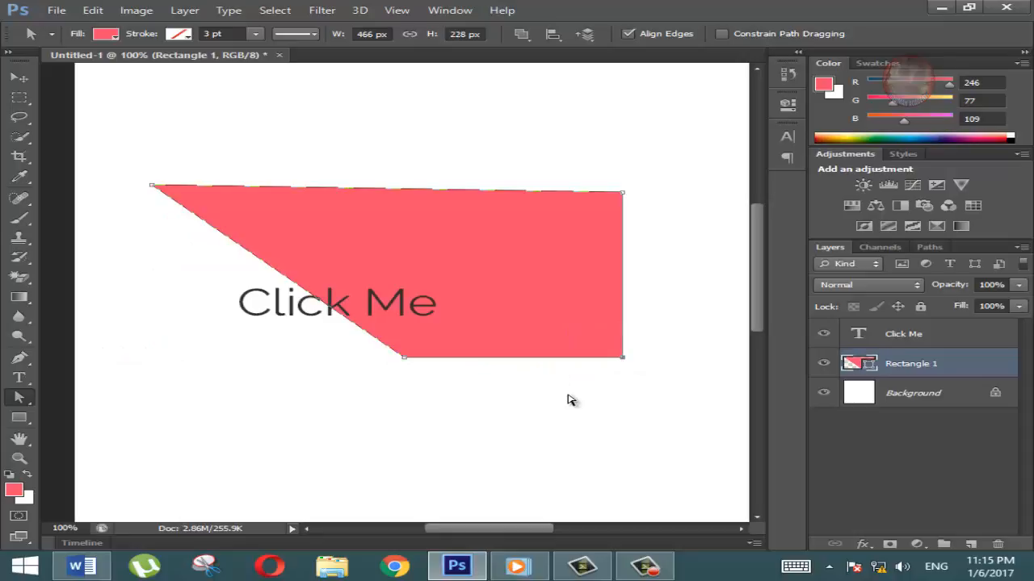
{"action": "key", "text": "shift+Up"}
{"action": "key", "text": "shift+Up"}
{"action": "key", "text": "shift+Up"}
{"action": "key", "text": "shift+Up"}
{"action": "key", "text": "shift+Up"}
{"action": "key", "text": "shift+Up"}
{"action": "key", "text": "shift+Up"}
{"action": "key", "text": "shift+Up"}
{"action": "key", "text": "shift+Up"}
{"action": "key", "text": "shift+Up"}
{"action": "key", "text": "shift+Up"}
{"action": "key", "text": "shift+Up"}
{"action": "key", "text": "shift+Up"}
{"action": "key", "text": "shift+Up"}
{"action": "key", "text": "shift+Up"}
{"action": "key", "text": "shift+Up"}
{"action": "key", "text": "shift+Up"}
{"action": "key", "text": "shift+Up"}
{"action": "key", "text": "shift+Up"}
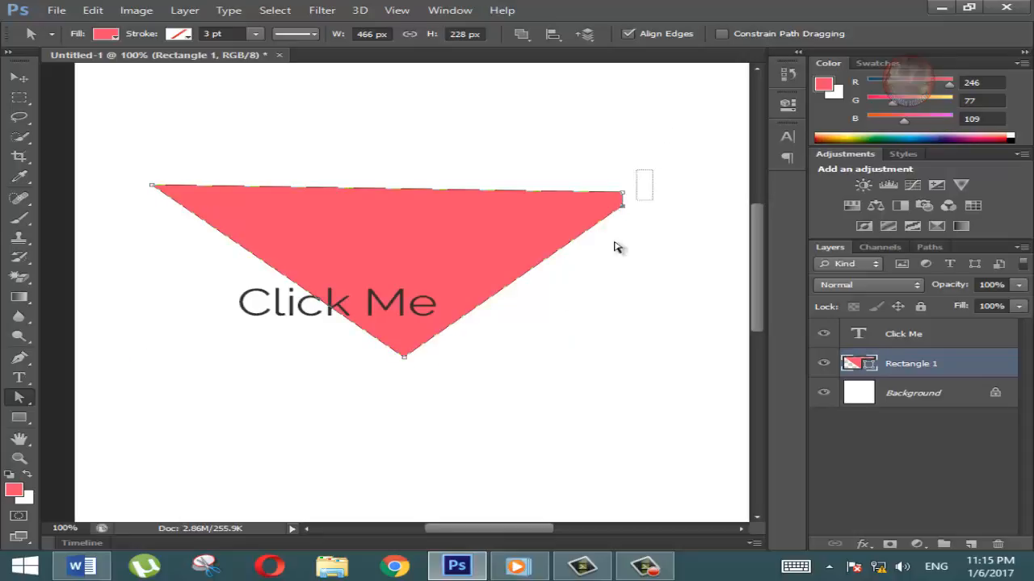
Select the two right-end anchor points together with the lowest one and shift them up in 10 px increments
{"action": "left_click_drag", "start_coordinate": [614, 246], "coordinate": [307, 364]}
{"action": "key", "text": "shift+Up"}
{"action": "key", "text": "shift+Up"}
{"action": "key", "text": "shift+Up"}
{"action": "key", "text": "shift+Up"}
{"action": "key", "text": "shift+Up"}
{"action": "key", "text": "shift+Up"}
{"action": "key", "text": "shift+Up"}
{"action": "key", "text": "shift+Up"}
{"action": "key", "text": "shift+Up"}
{"action": "key", "text": "shift+Up"}
{"action": "key", "text": "shift+Up"}
{"action": "key", "text": "shift+Up"}
{"action": "key", "text": "shift+Up"}
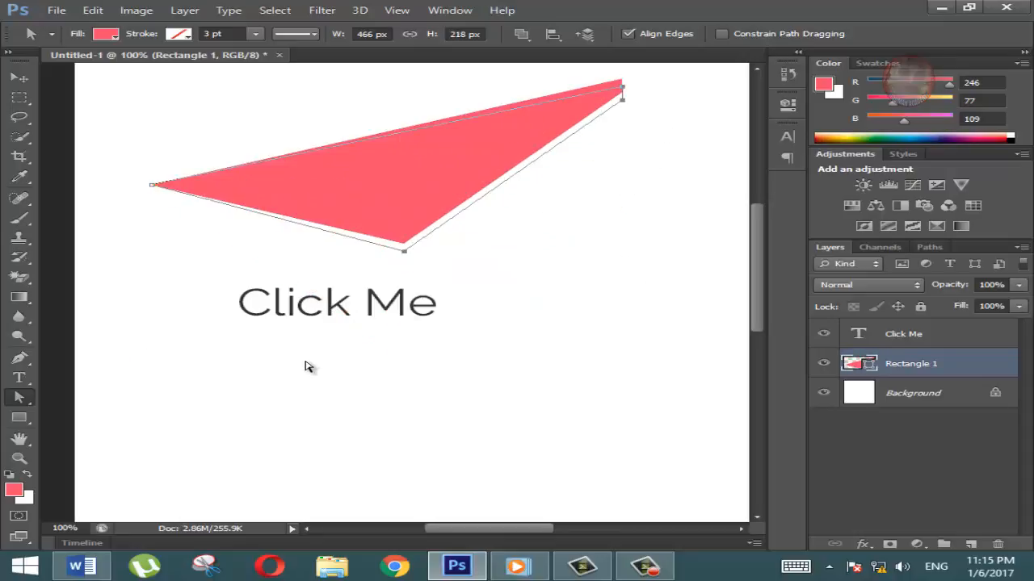
Shift the three selected anchor points down in 10 px increments until the shape is 388 px high
{"action": "key", "text": "shift+Down"}
{"action": "key", "text": "shift+Down"}
{"action": "key", "text": "shift+Down"}
{"action": "key", "text": "shift+Down"}
{"action": "key", "text": "shift+Down"}
{"action": "key", "text": "shift+Down"}
{"action": "key", "text": "shift+Down"}
{"action": "key", "text": "shift+Down"}
{"action": "key", "text": "shift+Down"}
{"action": "key", "text": "shift+Down"}
{"action": "key", "text": "shift+Down"}
{"action": "key", "text": "shift+Down"}
{"action": "key", "text": "shift+Down"}
{"action": "key", "text": "shift+Down"}
{"action": "key", "text": "shift+Down"}
{"action": "key", "text": "shift+Down"}
{"action": "key", "text": "shift+Down"}
{"action": "key", "text": "shift+Down"}
{"action": "key", "text": "shift+Down"}
{"action": "key", "text": "shift+Down"}
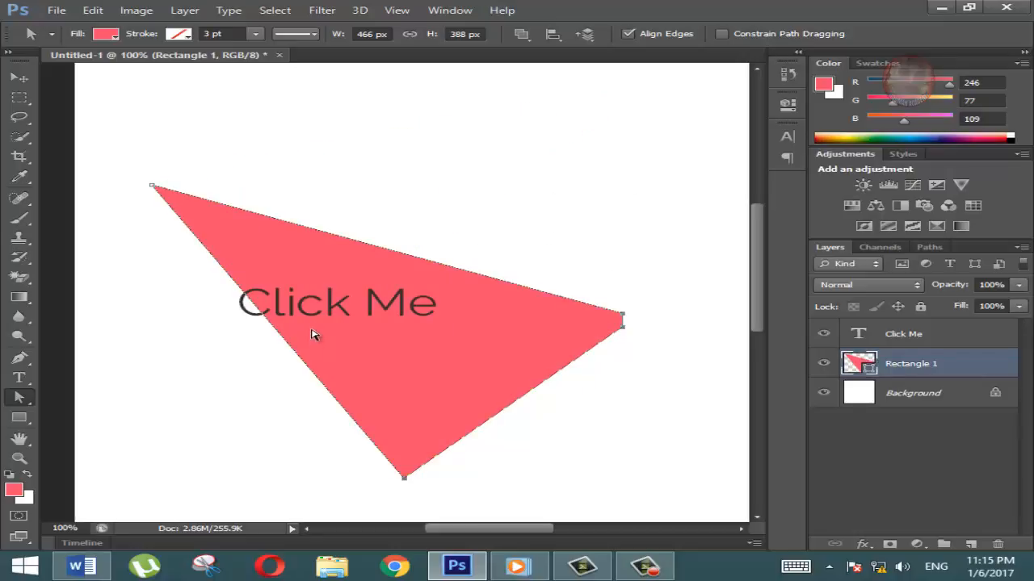